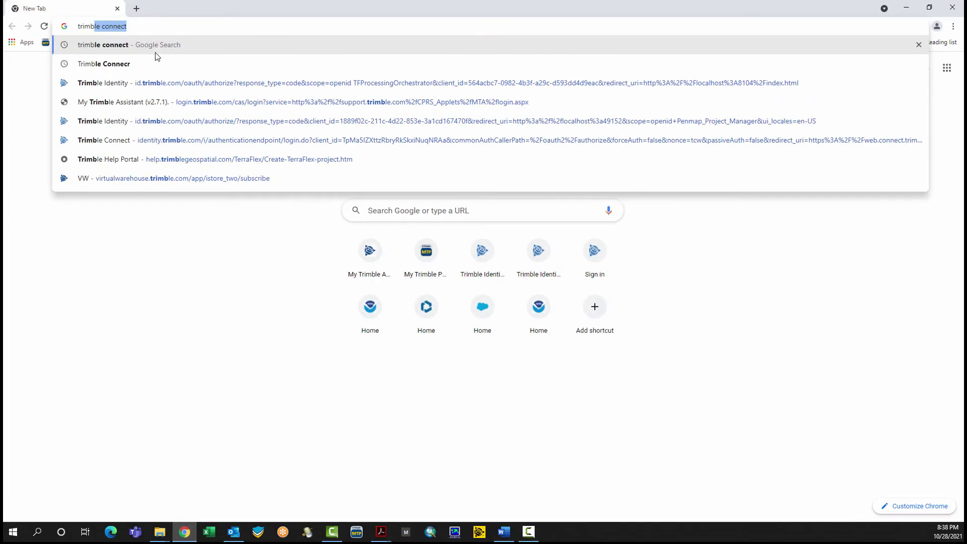
- Search Google for 'trimble connect' from Chrome's address bar
text(le connect)
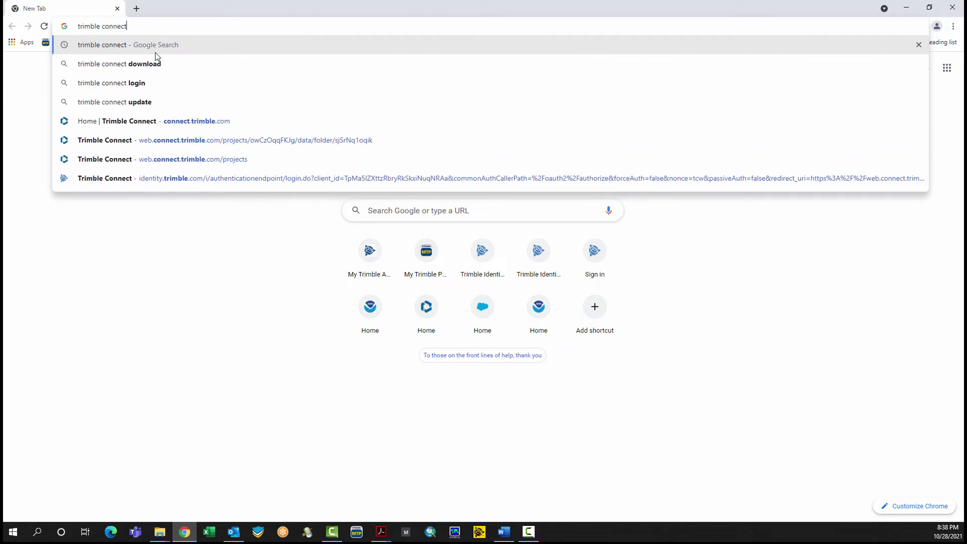
key(Return)
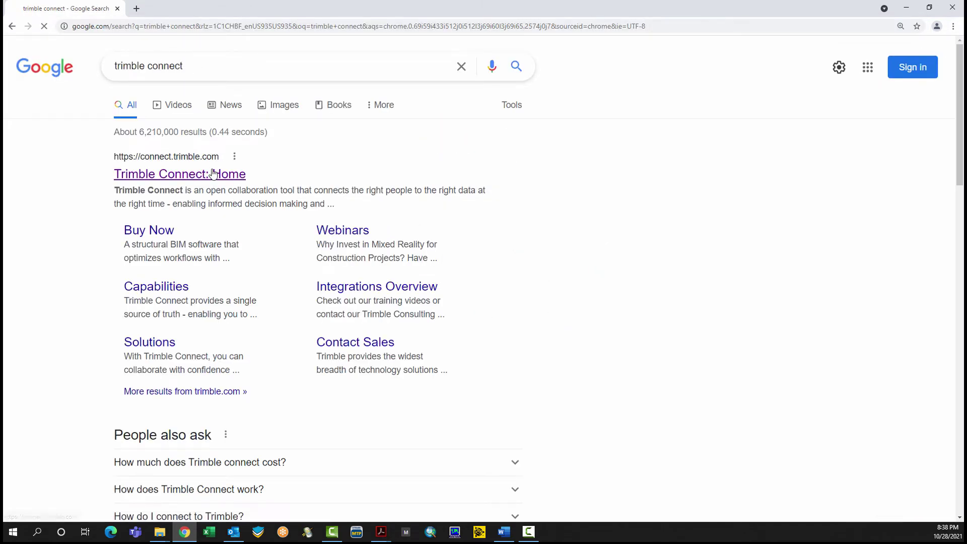
- Open the Trimble Connect home page, sign in, and open the top project in the list
click(212, 173)
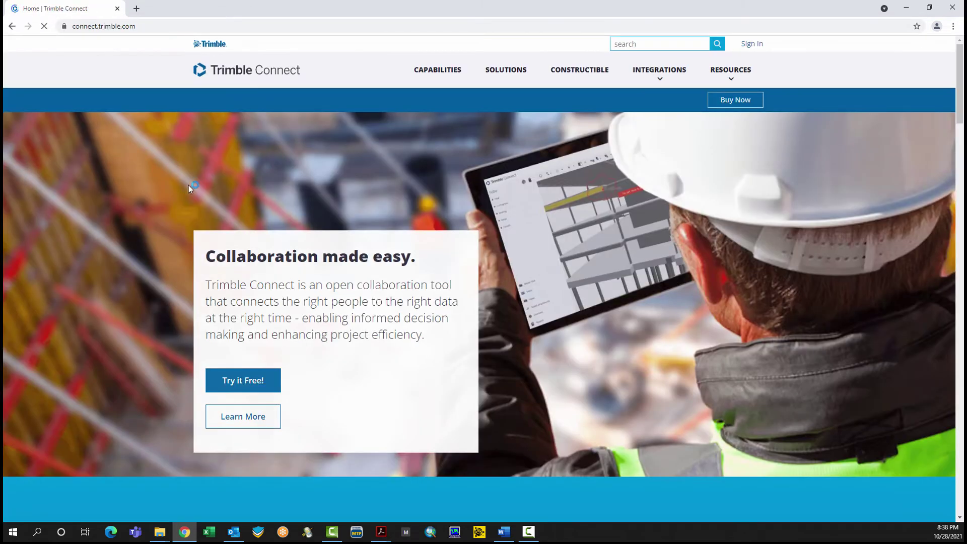
click(752, 44)
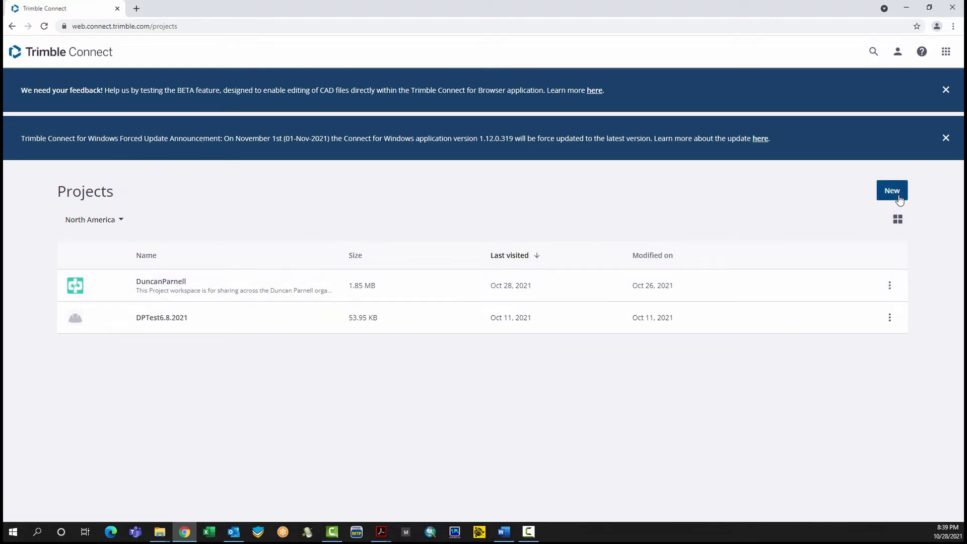
click(162, 281)
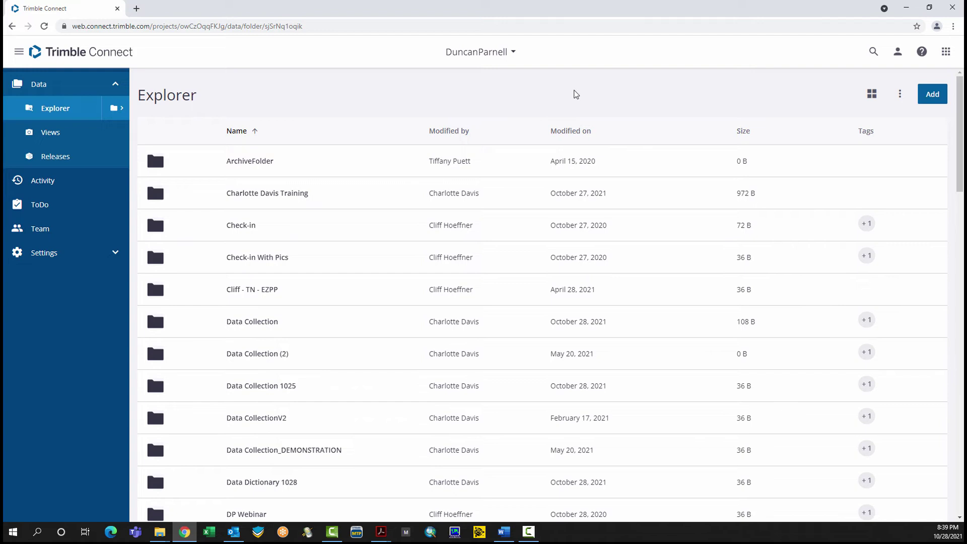
- Bring up the Explorer's Add menu to create a map workspace
click(932, 94)
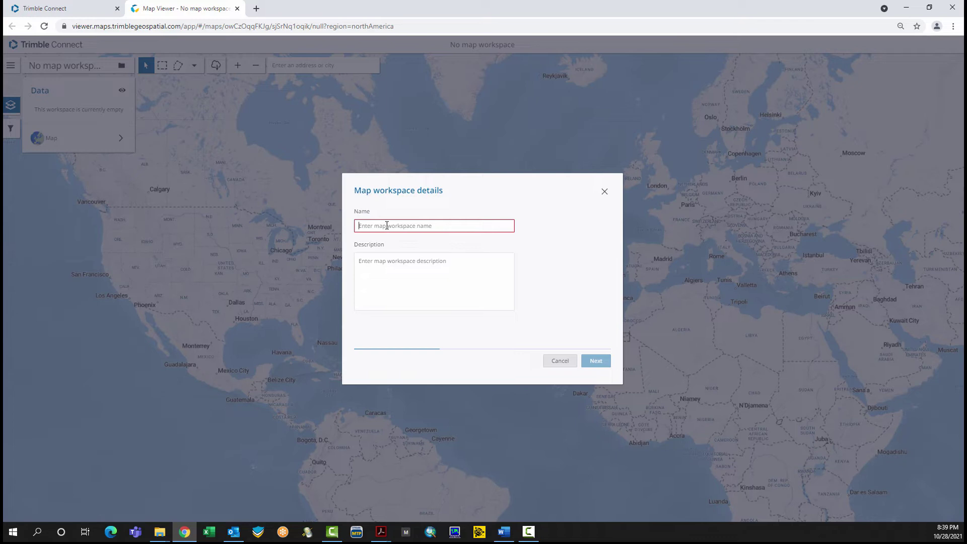
- Name the workspace 'TerraFlex Test 1' and set Columbus, GA (Muscogee 31901) as its location
text(Terra)
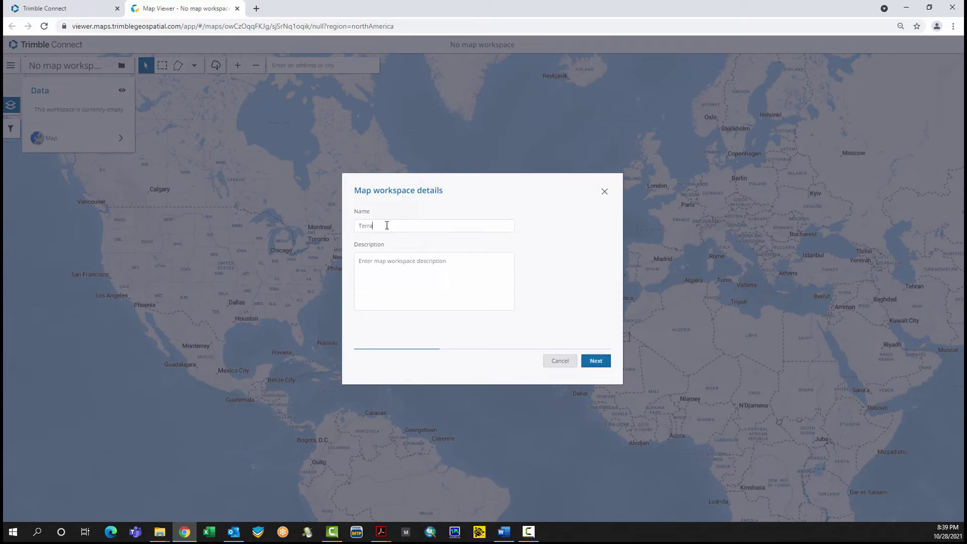
text(Flex Test 1)
click(595, 360)
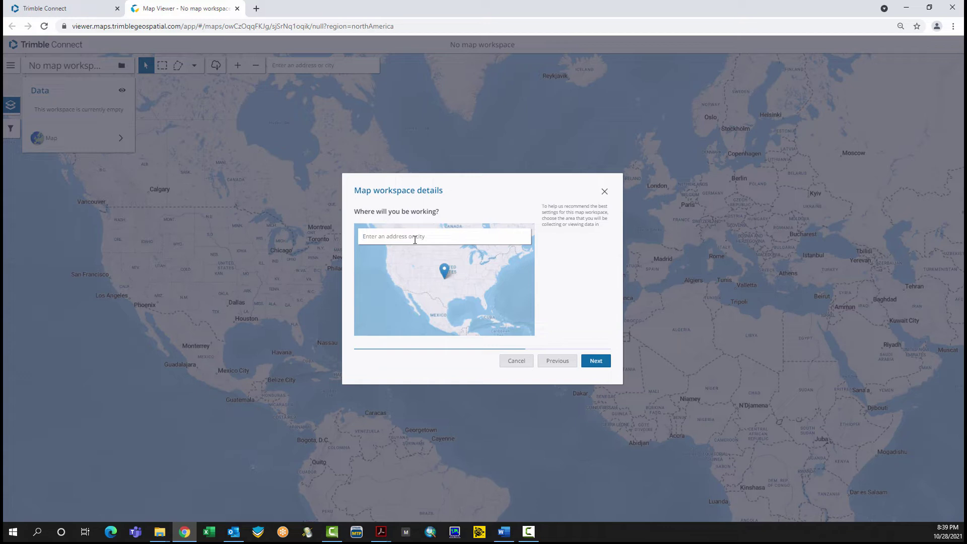
text(columbus ga)
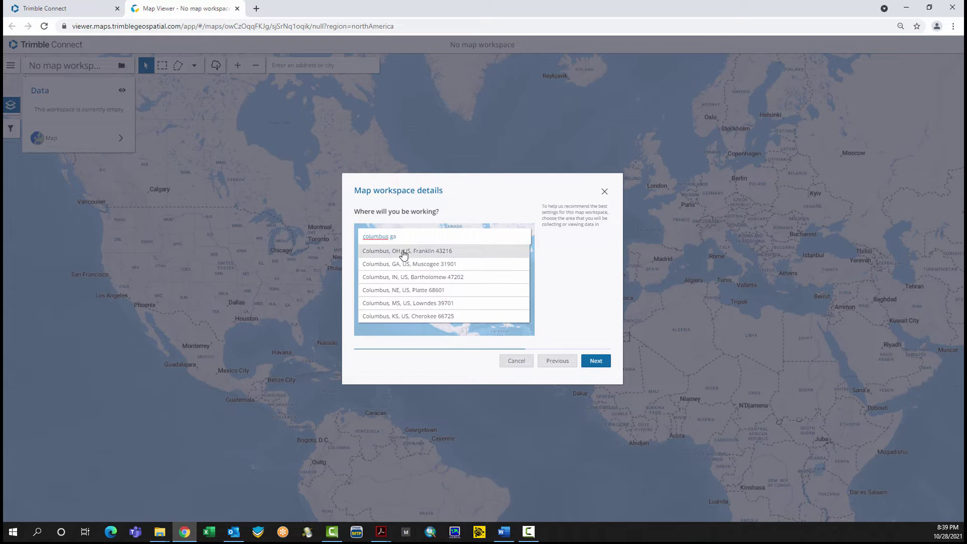
click(402, 252)
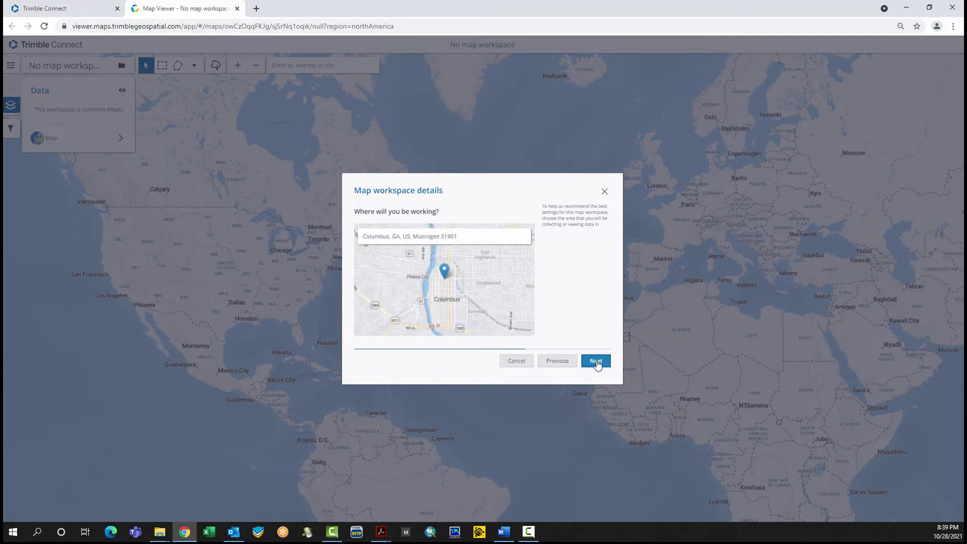
click(596, 362)
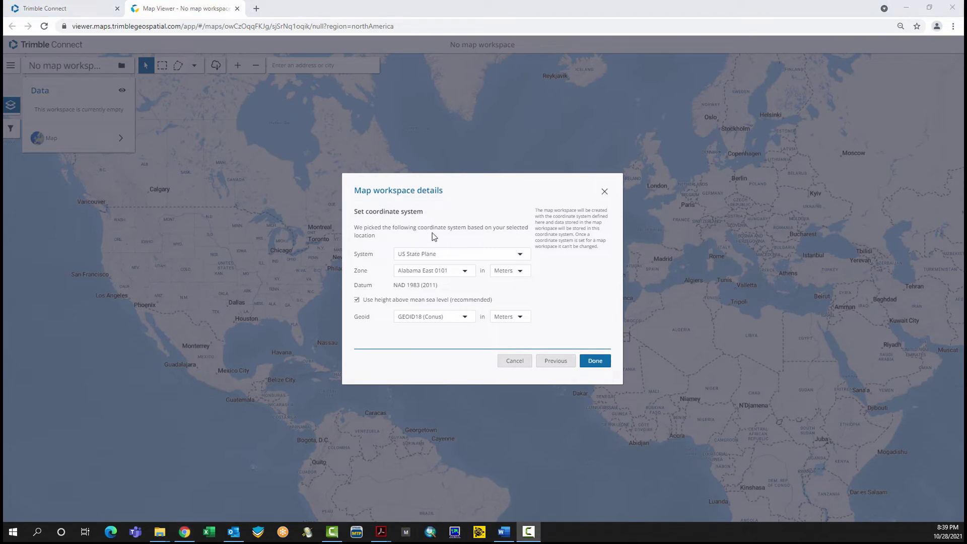
- Choose zone Georgia West 1002 in US feet, with geoid heights also in US feet
click(426, 272)
click(442, 302)
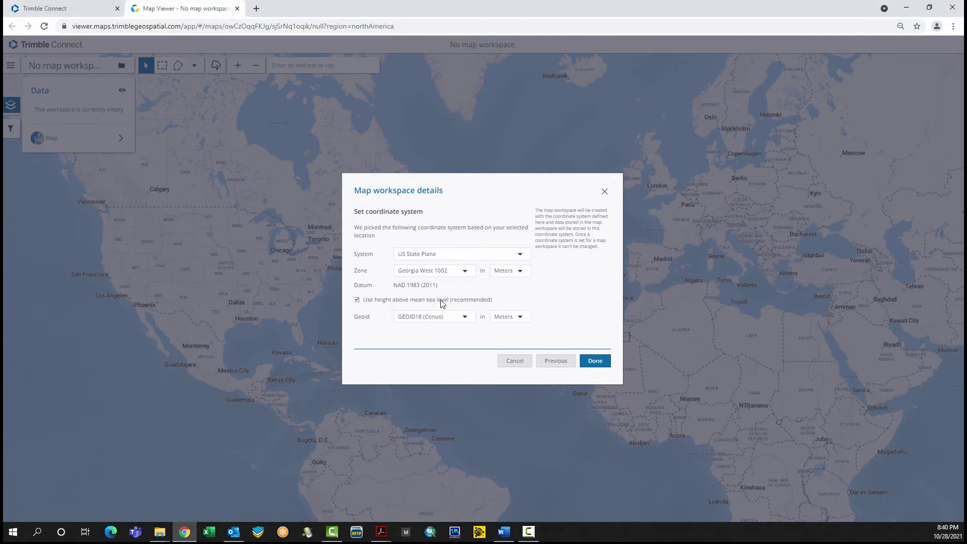
click(520, 272)
click(504, 301)
click(518, 318)
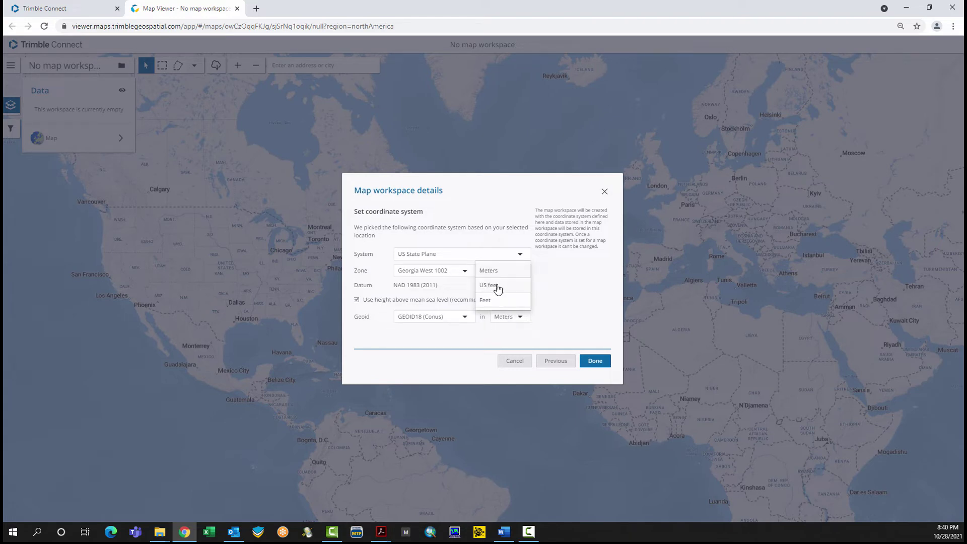
click(498, 286)
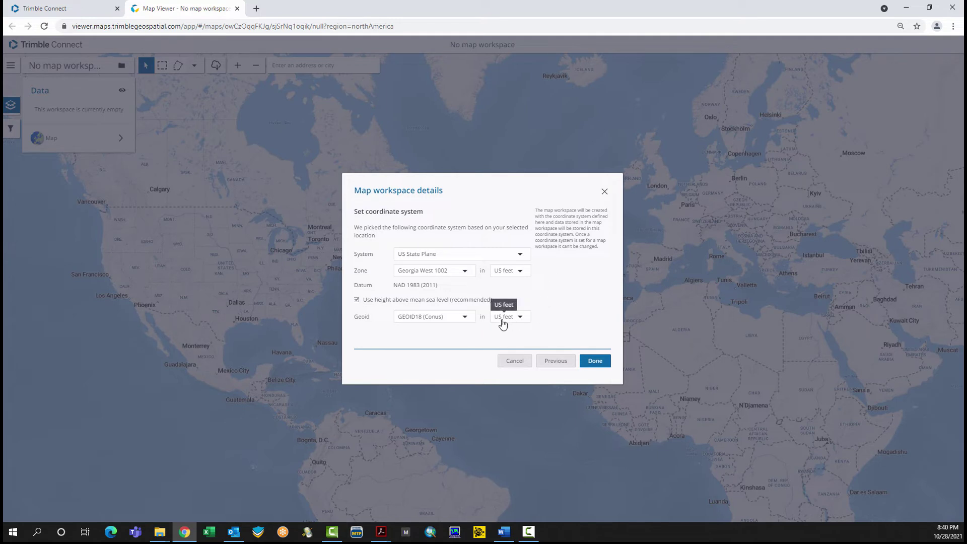
- Finish creating the TerraFlex Test 1 workspace centred on Columbus
click(593, 363)
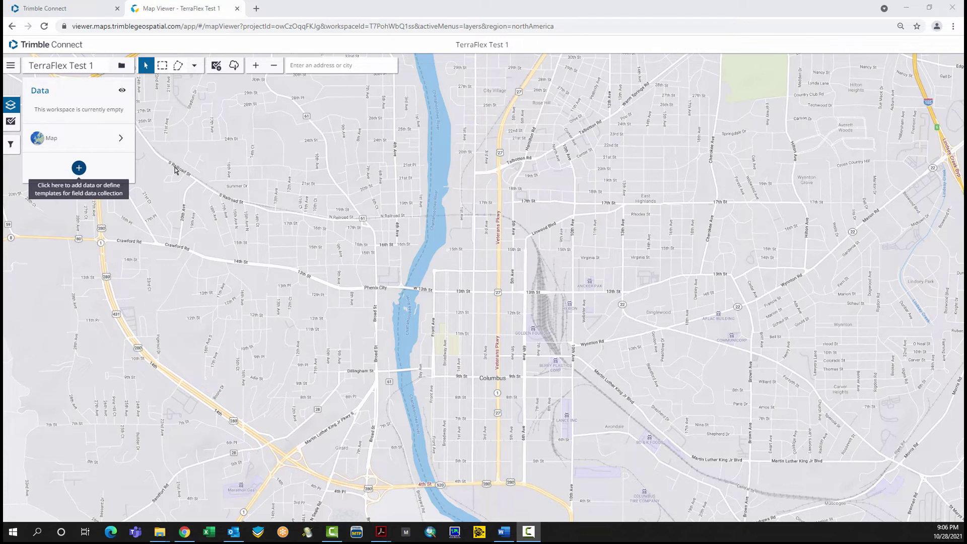
- Start a new data collection template named 'Water Valve'
click(81, 170)
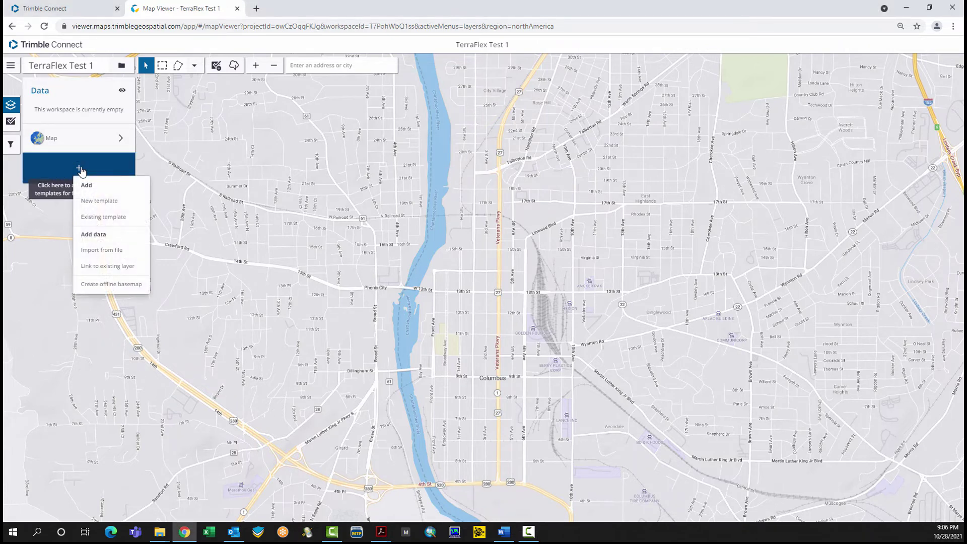
click(98, 201)
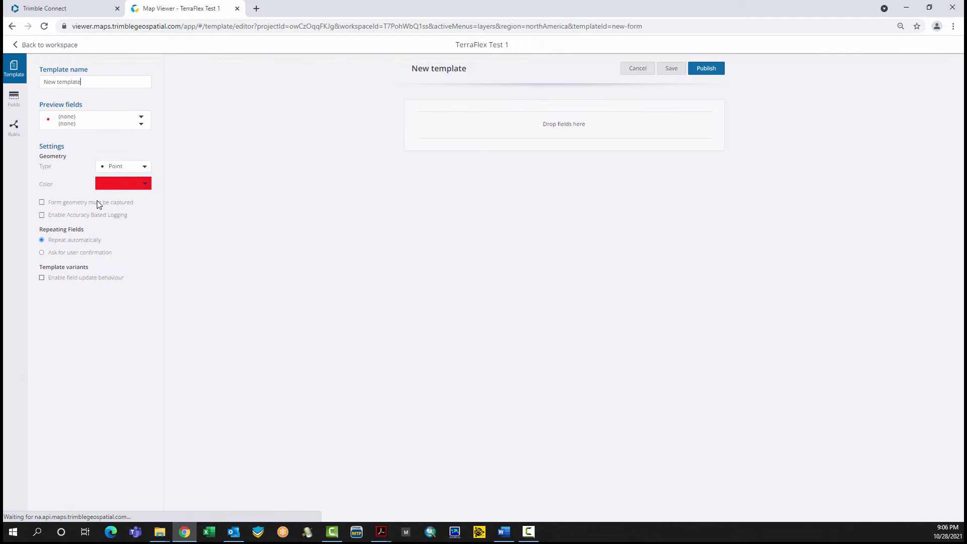
triple_click(71, 81)
text(W)
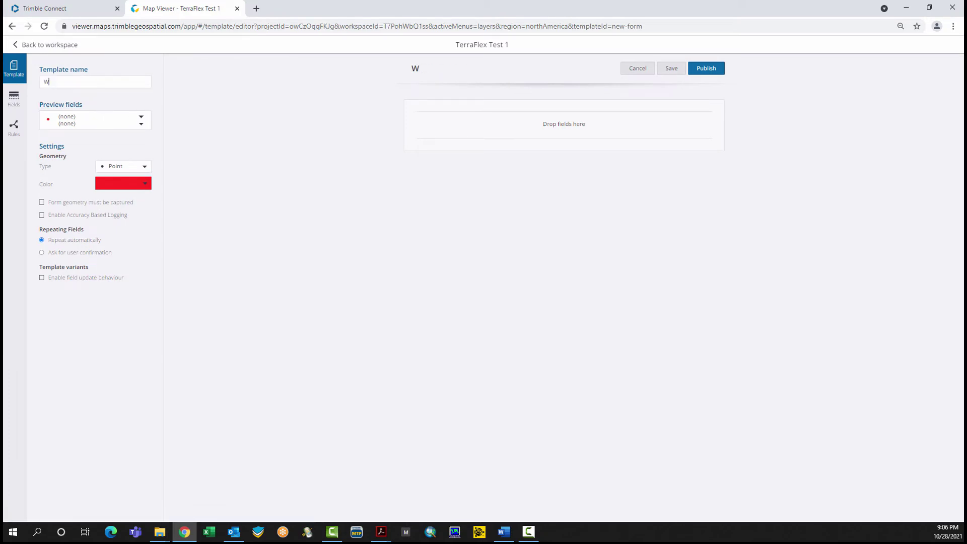
text(ater Valve)
- Keep Point as the geometry type and make the template colour blue
click(126, 169)
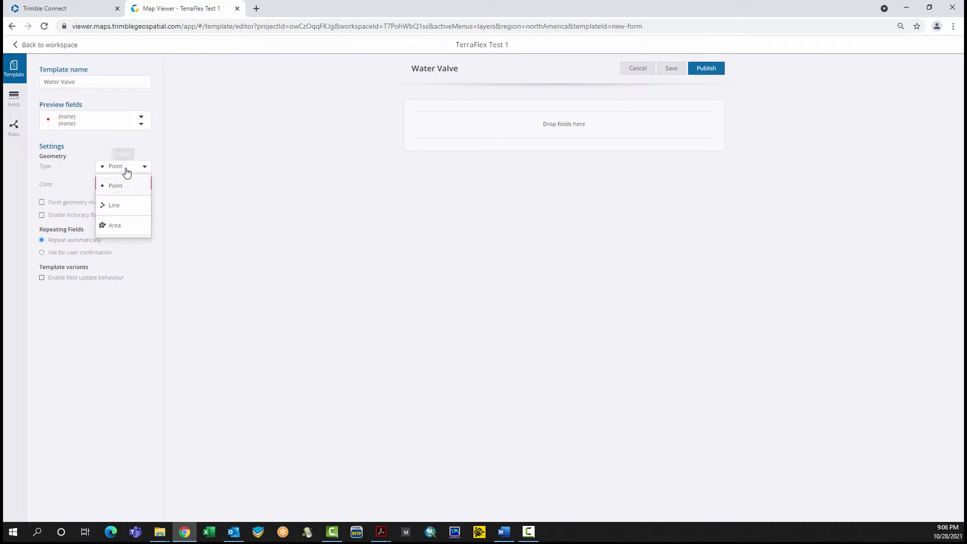
click(126, 172)
click(124, 185)
click(93, 247)
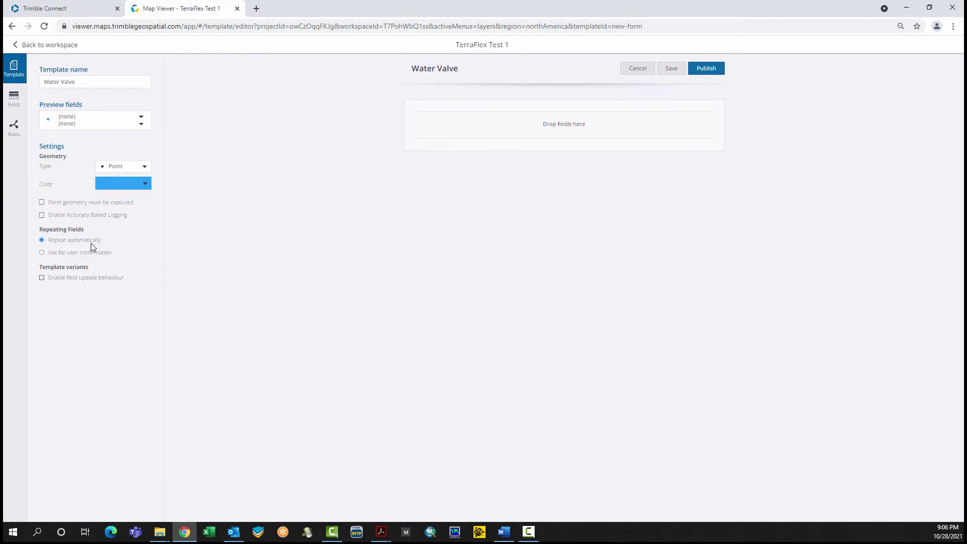
- Add a text field named 'Water Valve ID' to the Water Valve form
click(12, 99)
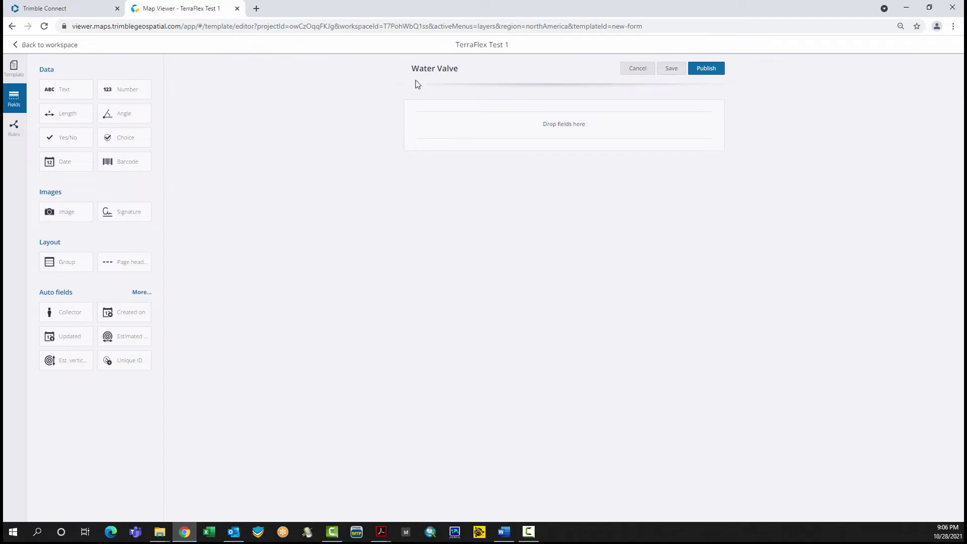
drag(65, 88, 445, 127)
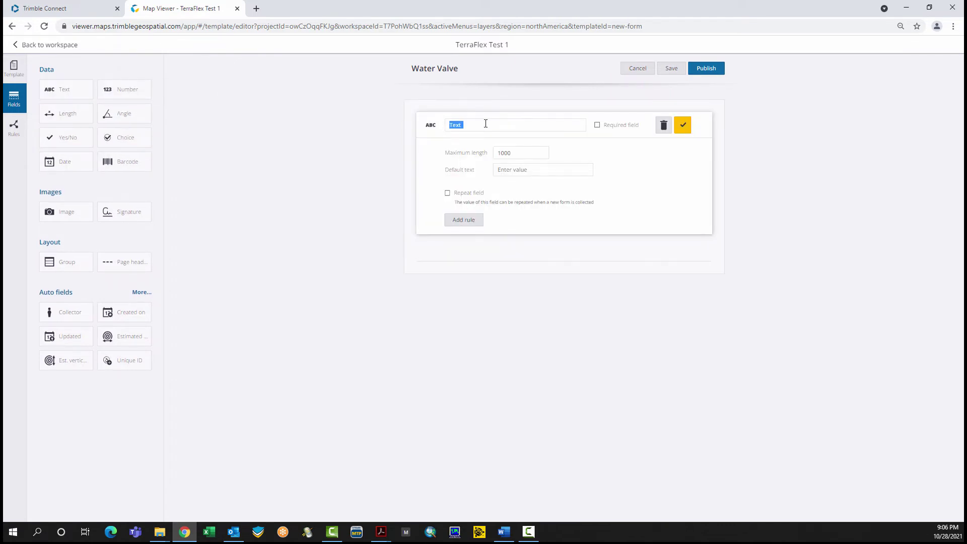
text(Water Valve ID)
click(682, 124)
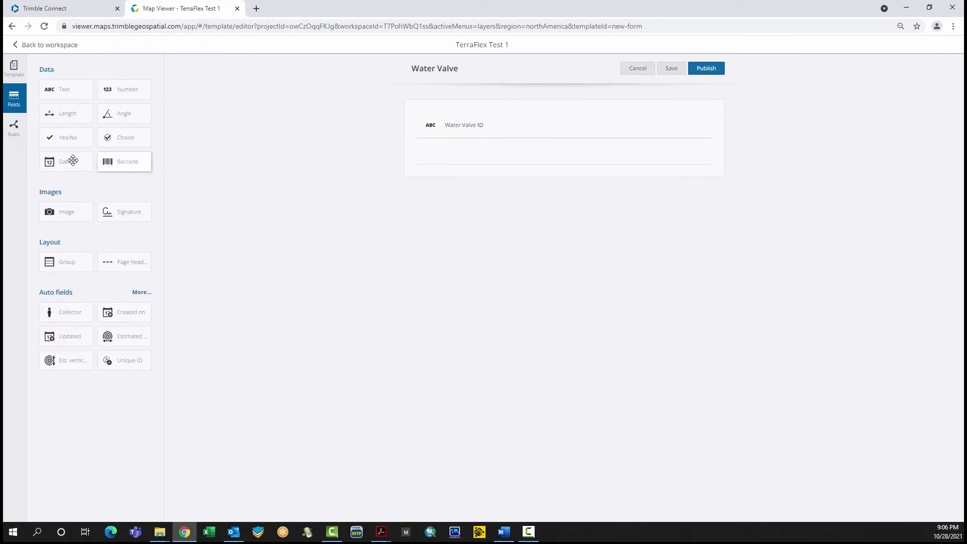
- Add Image, Created on and Updated fields below it and publish the template
drag(66, 212, 470, 156)
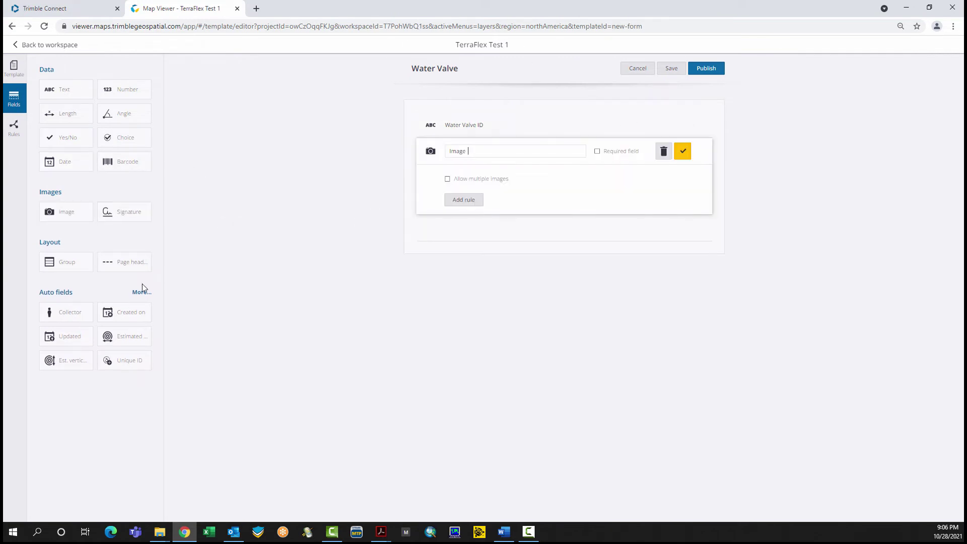
drag(125, 312, 490, 232)
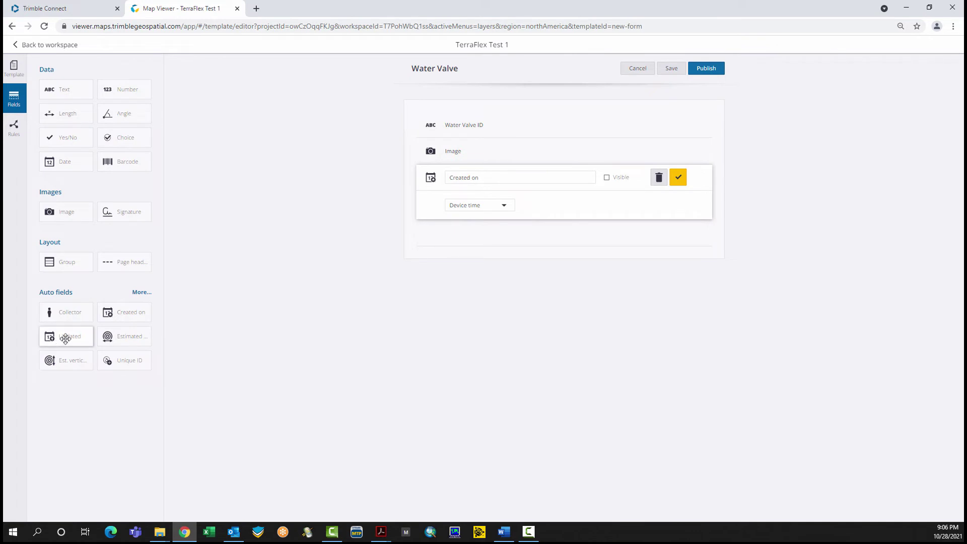
drag(65, 338, 455, 244)
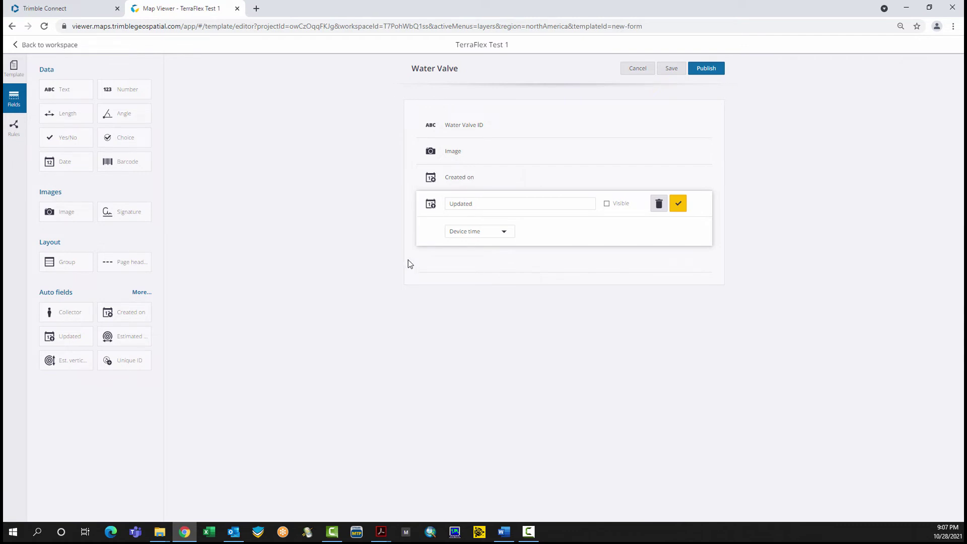
click(706, 69)
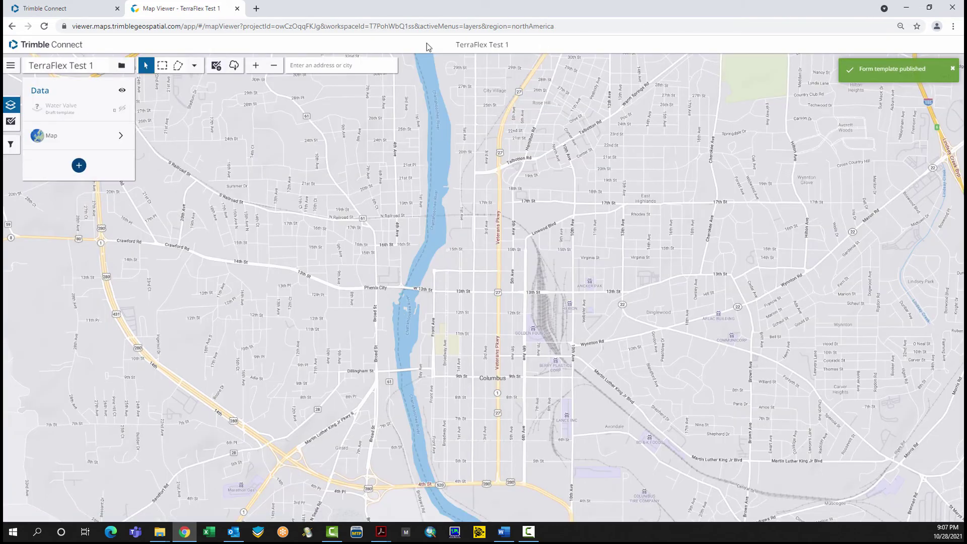
- Start another new template from the Data panel's add menu
mouse_move(82, 115)
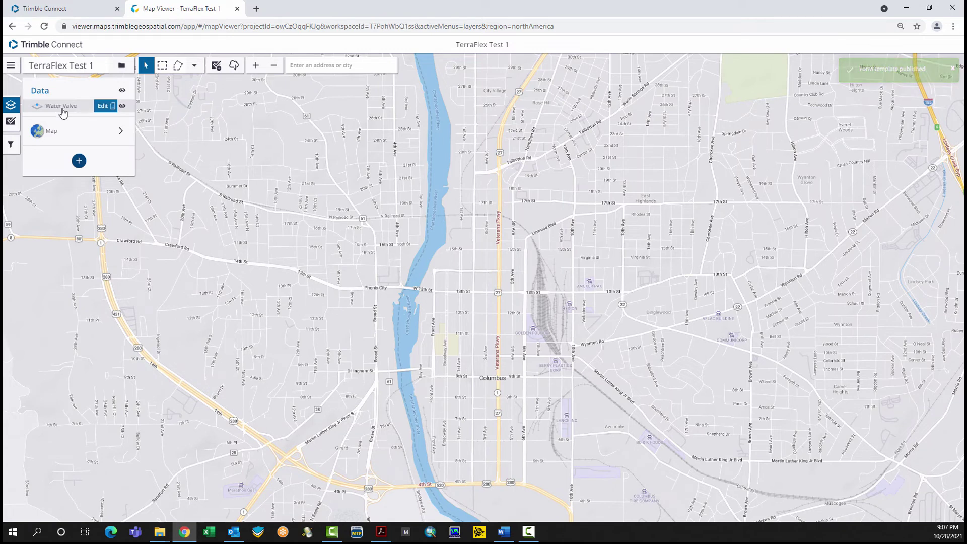
click(79, 164)
click(93, 197)
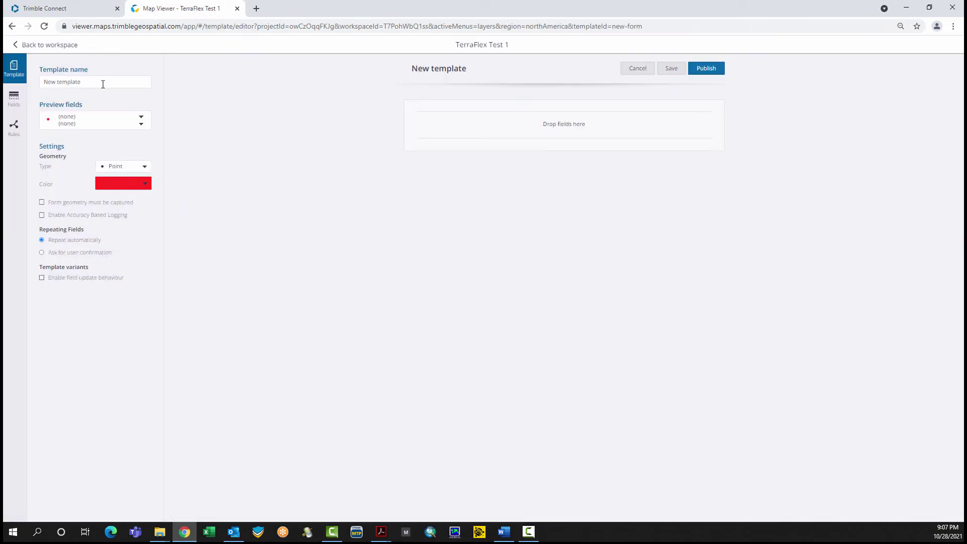
- Rename the template 'Water Lines', with Line geometry and a cyan colour
triple_click(101, 81)
text(Water Lines)
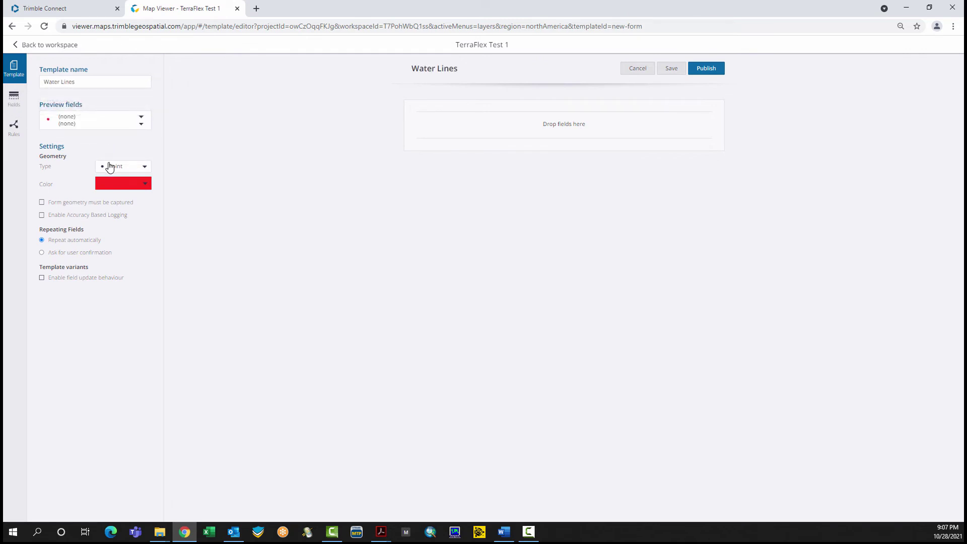
click(111, 166)
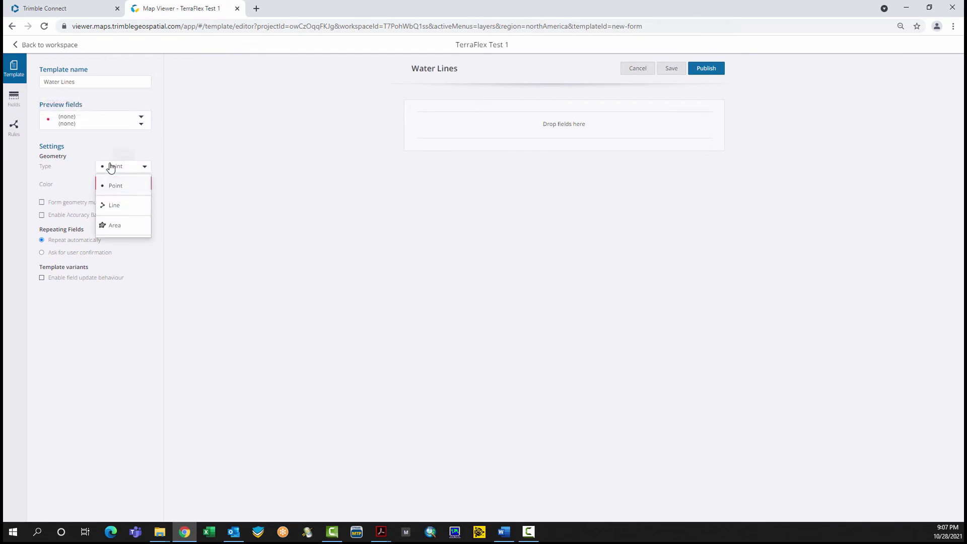
click(123, 211)
click(134, 185)
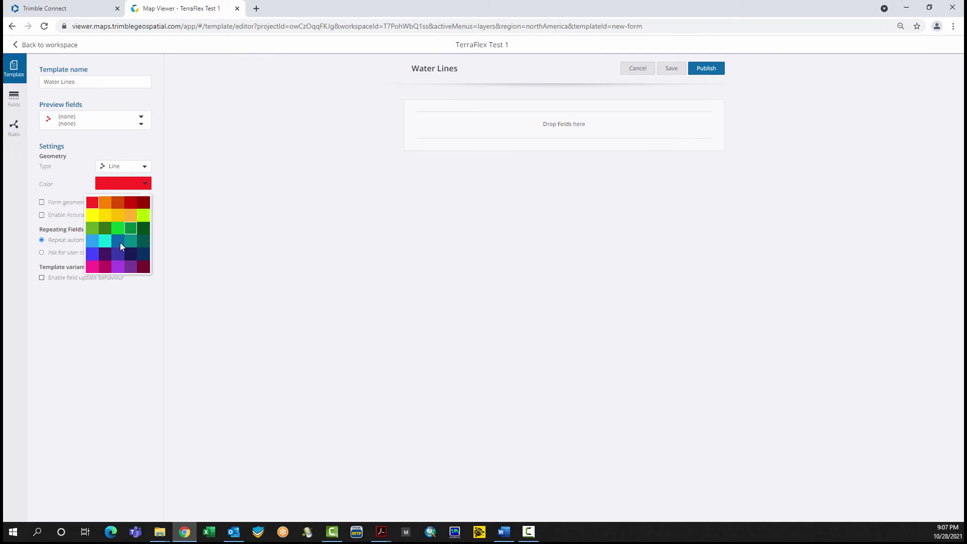
click(105, 241)
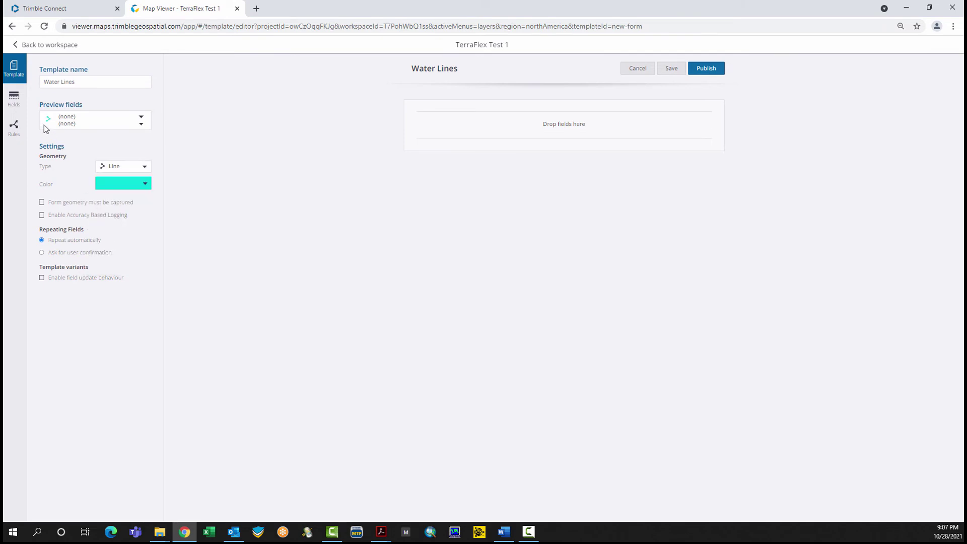
- Add a text field named 'Comments' to the Water Lines form
click(17, 98)
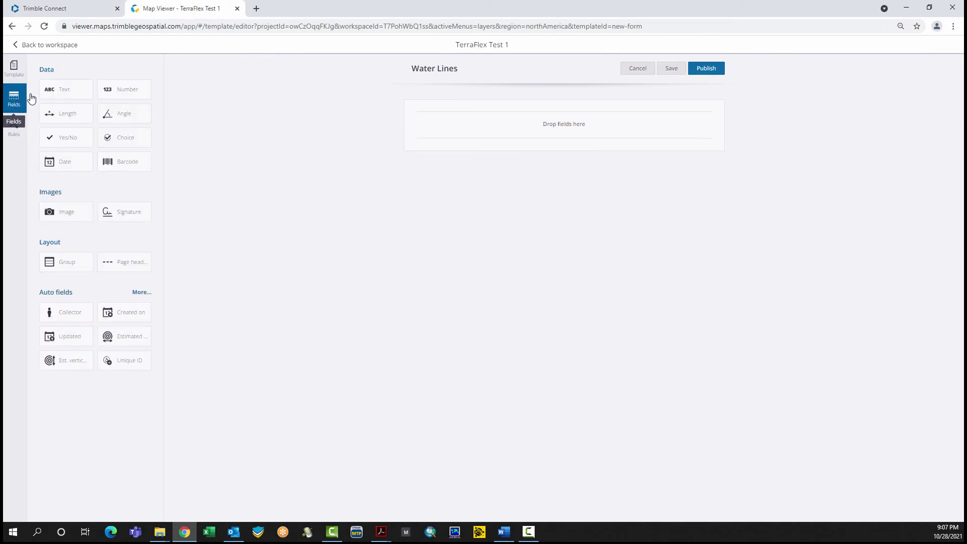
drag(63, 89, 512, 134)
text(Comments)
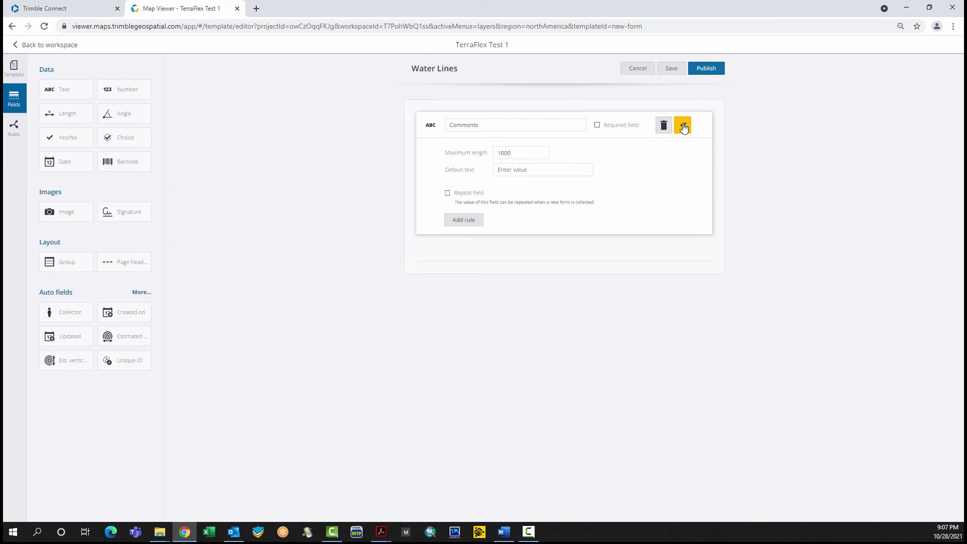
click(683, 125)
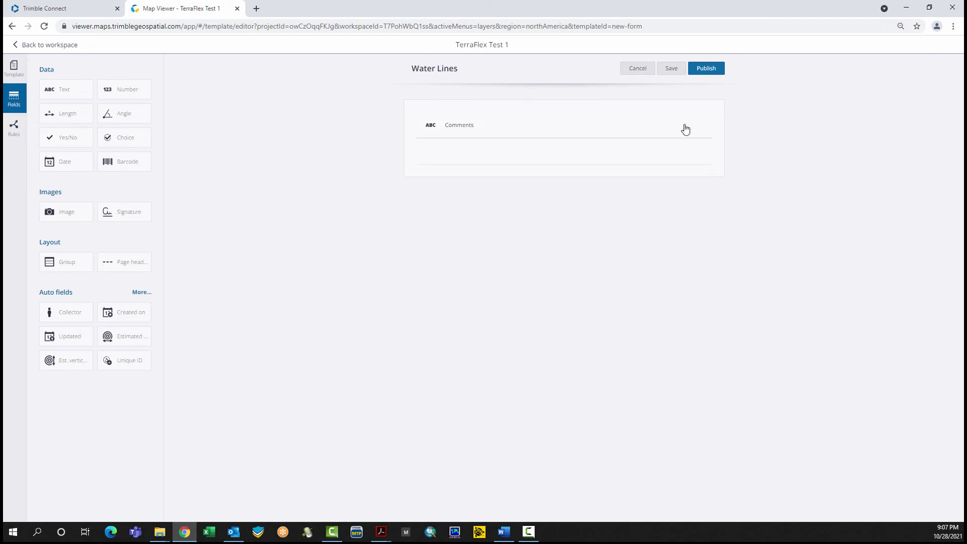
- Add Created on, Updated and a Line length field measured in Feet
click(141, 293)
drag(132, 312, 485, 156)
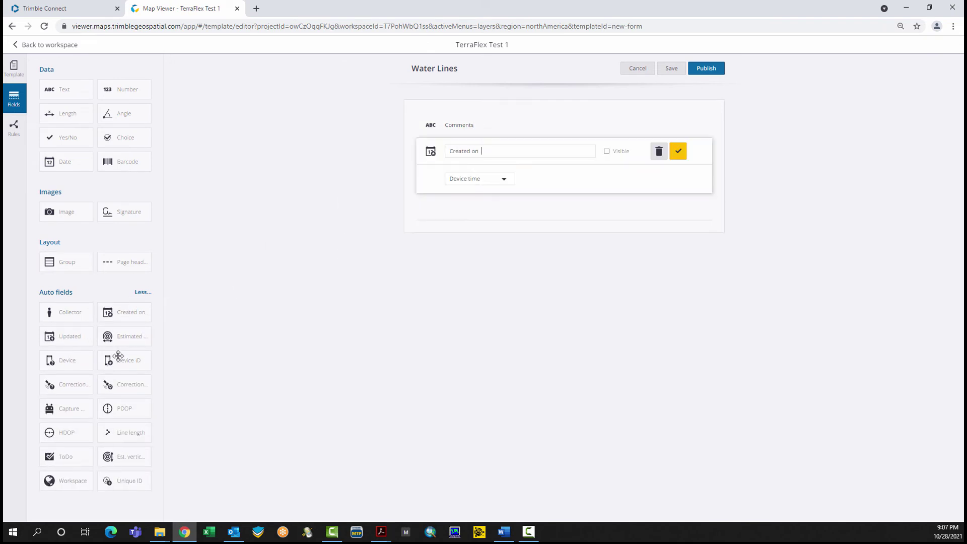
drag(60, 339, 399, 211)
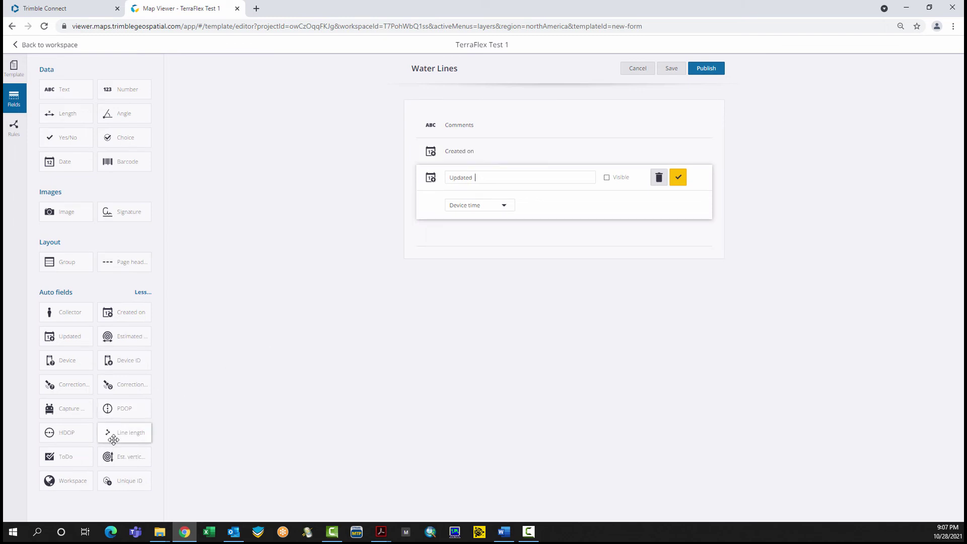
drag(124, 432, 512, 250)
click(506, 232)
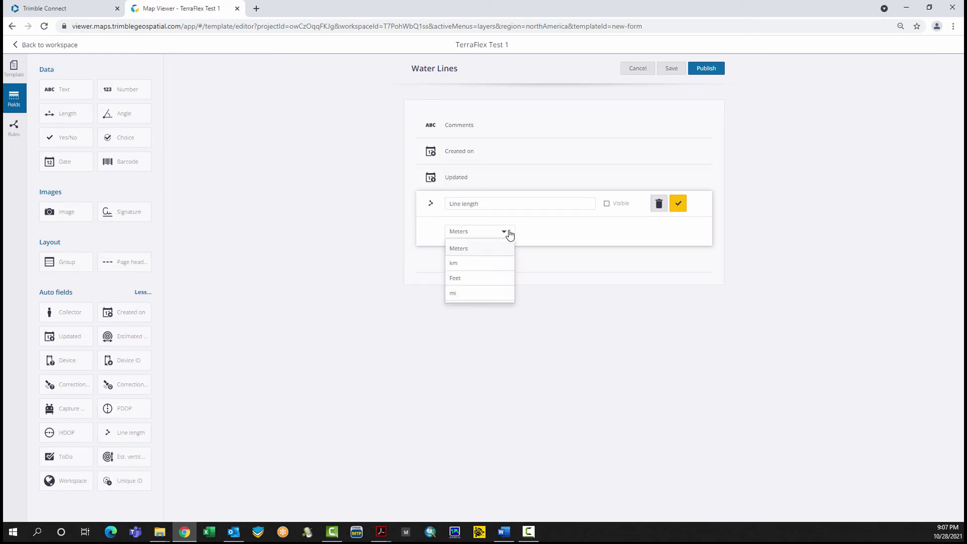
click(464, 278)
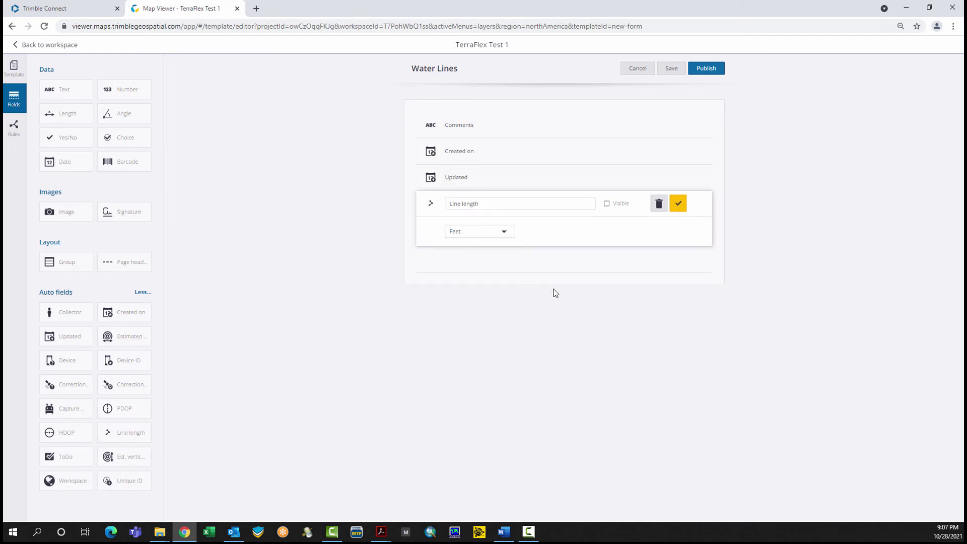
- Publish the Water Lines template and start another new template
click(708, 71)
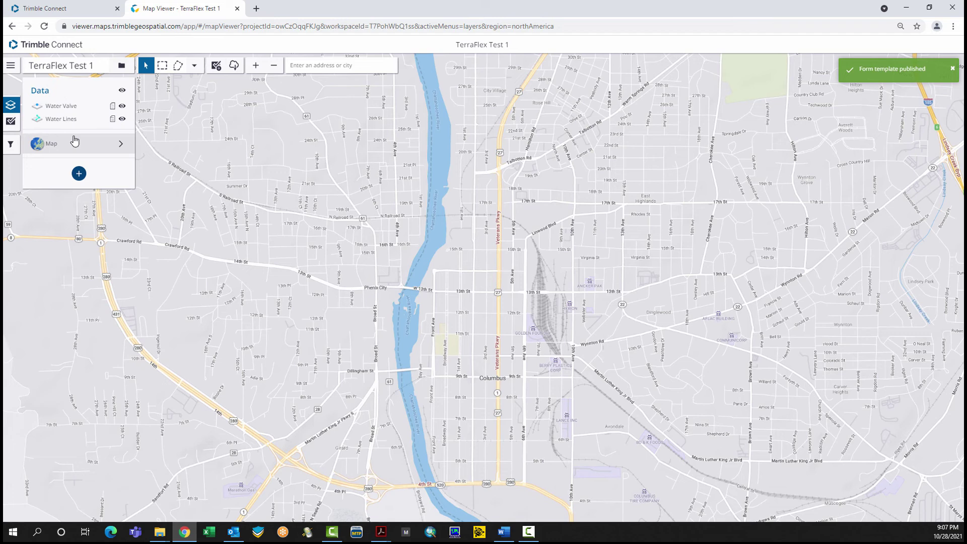
click(79, 180)
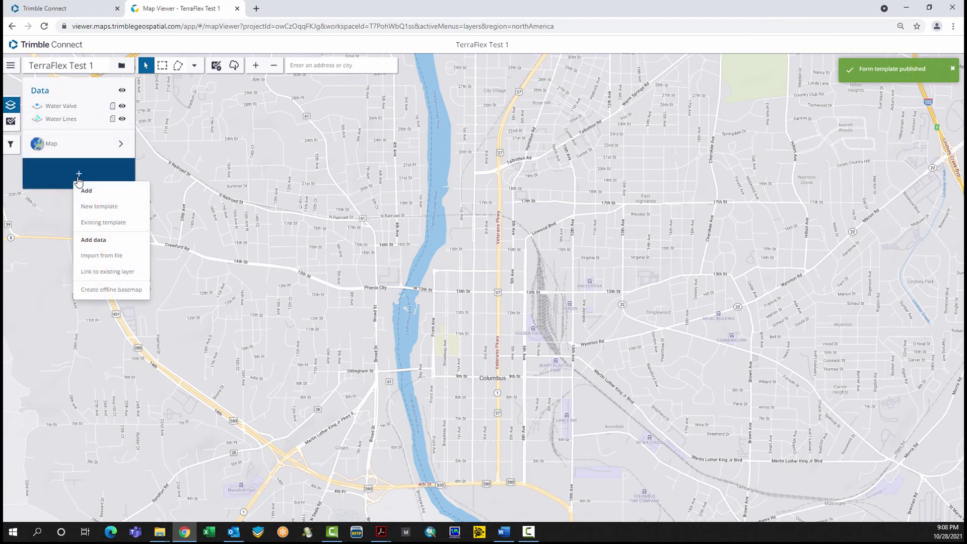
click(100, 205)
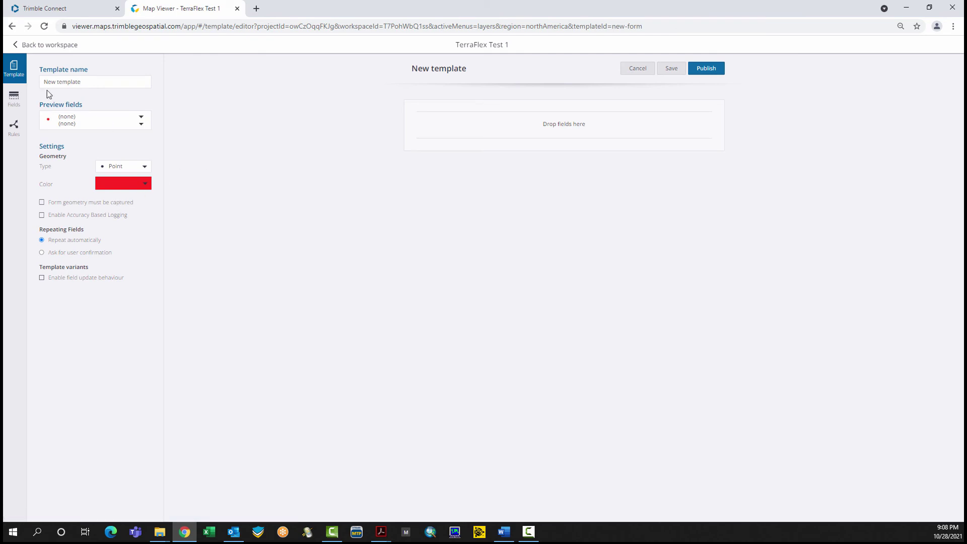
- Name the template 'Construction Zone', set its geometry to Area and its colour to orange
triple_click(97, 82)
text(Construction)
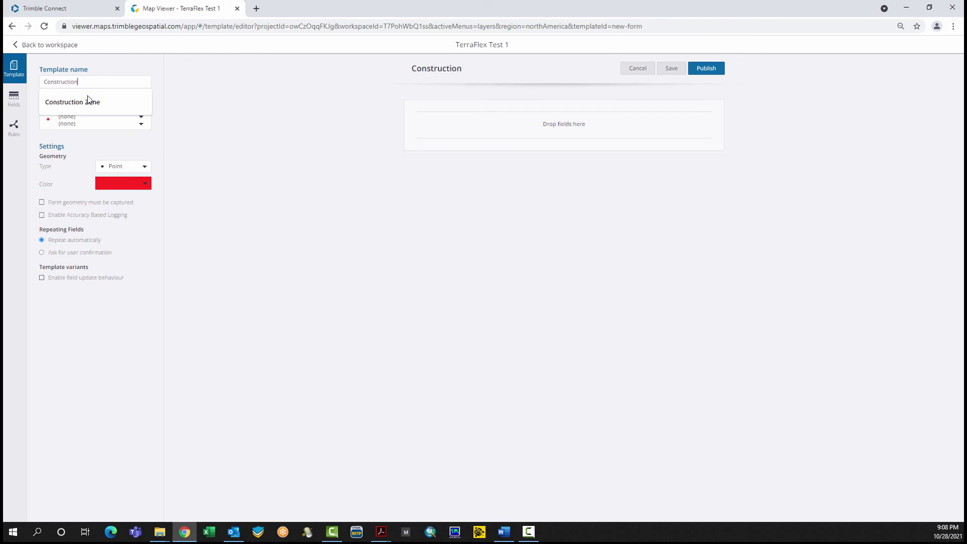
text( Zone)
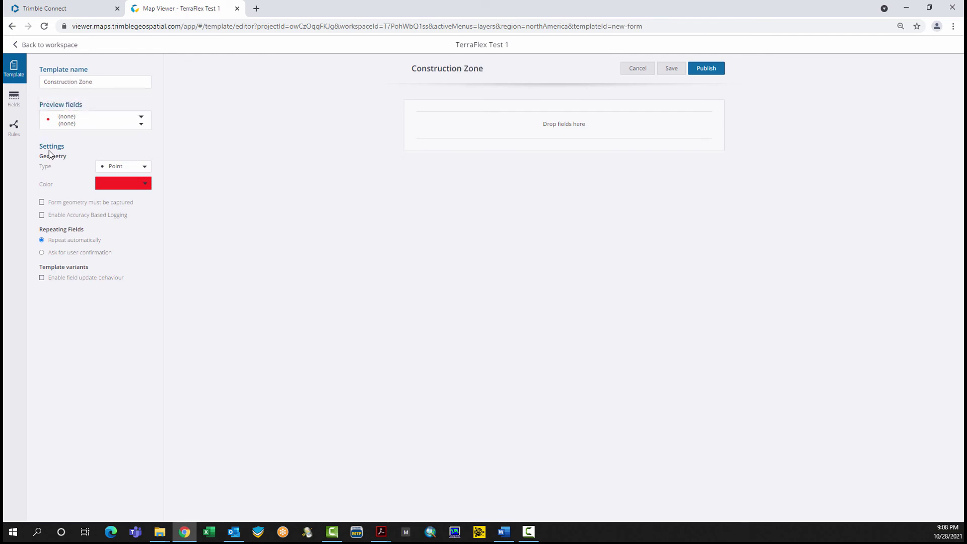
click(144, 184)
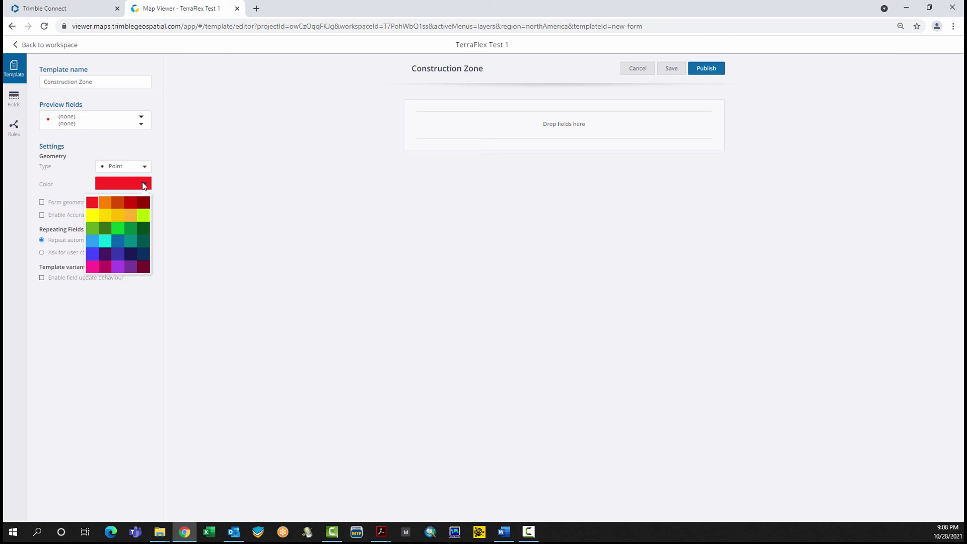
click(149, 172)
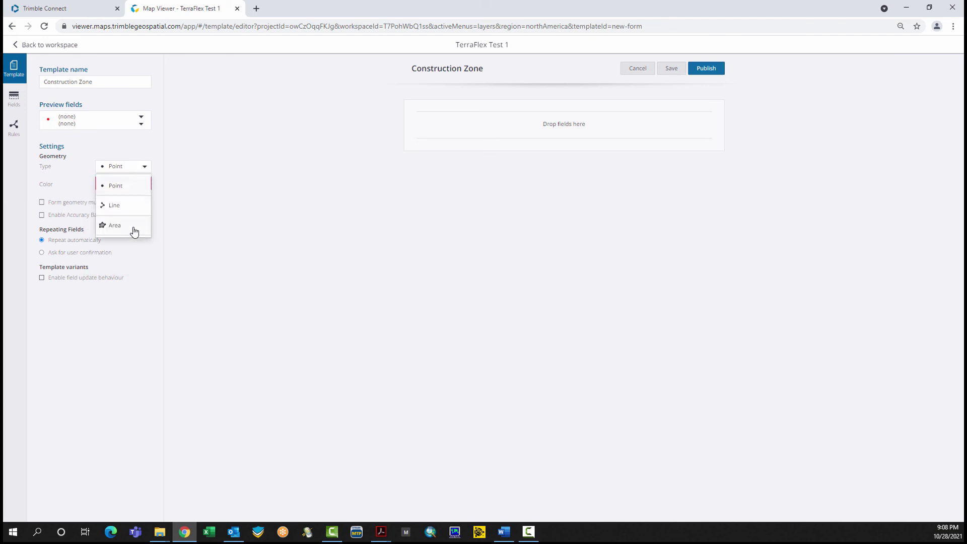
click(133, 227)
click(148, 185)
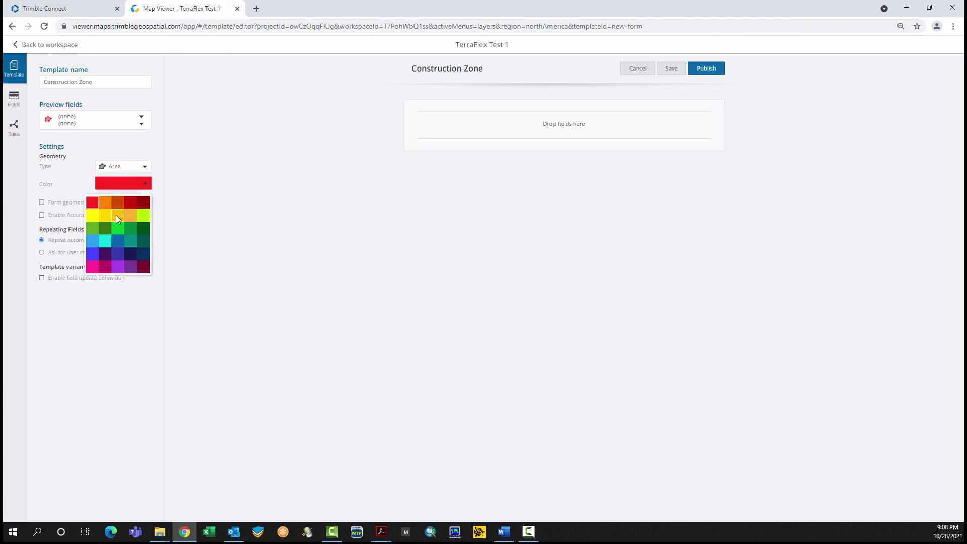
click(109, 202)
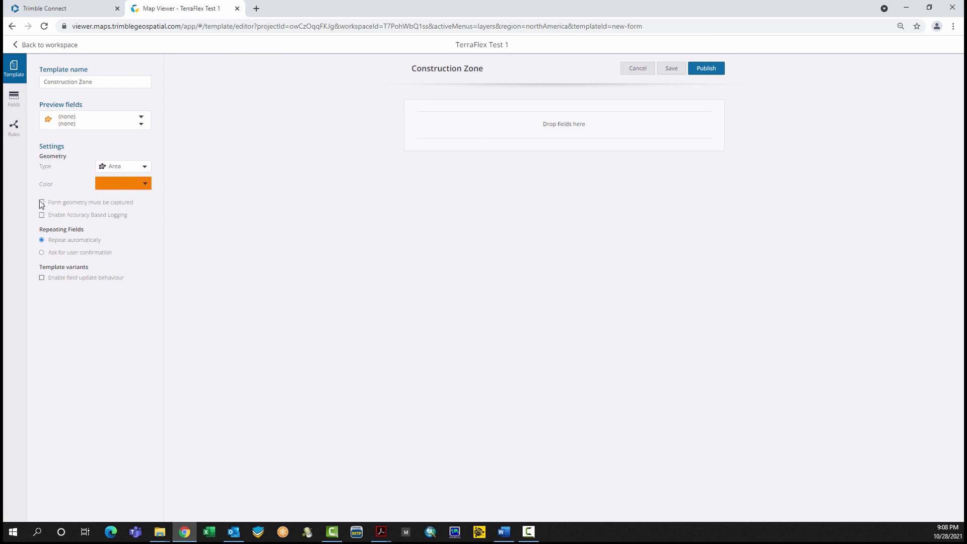
click(14, 99)
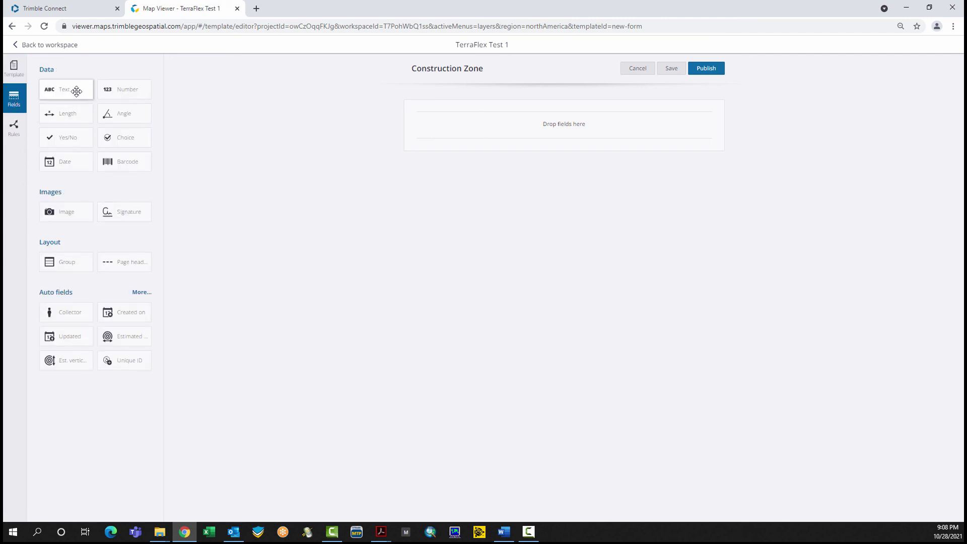
- Add a text field named 'Comments' to the Construction Zone form
drag(76, 91, 500, 131)
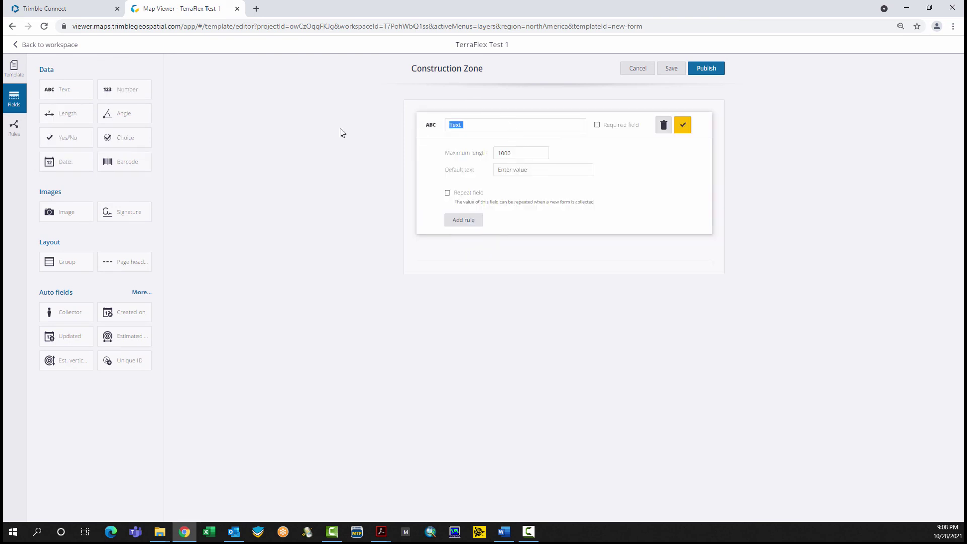
text(Comments)
click(683, 125)
- Add Created on, Updated and Area fields below Comments, then publish the template
drag(124, 312, 474, 163)
drag(66, 336, 476, 236)
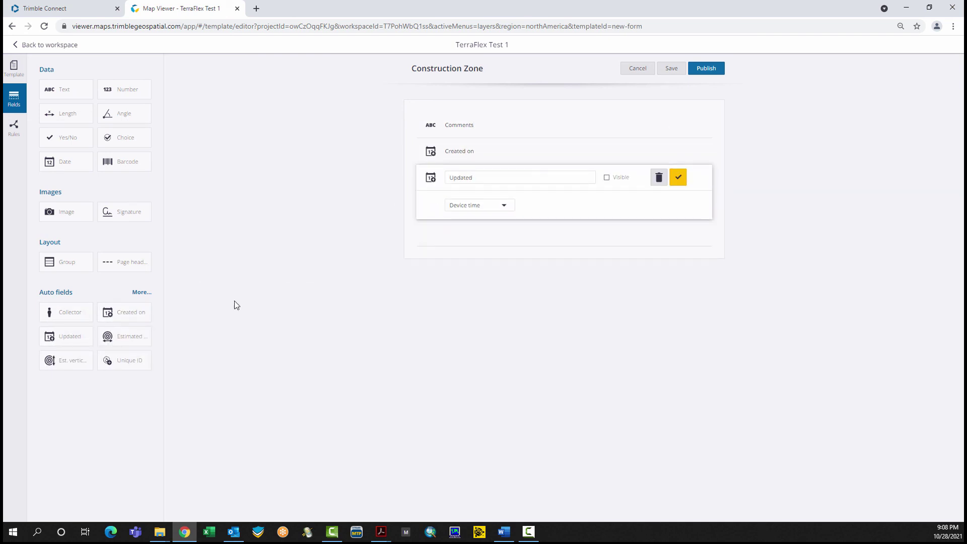
click(141, 293)
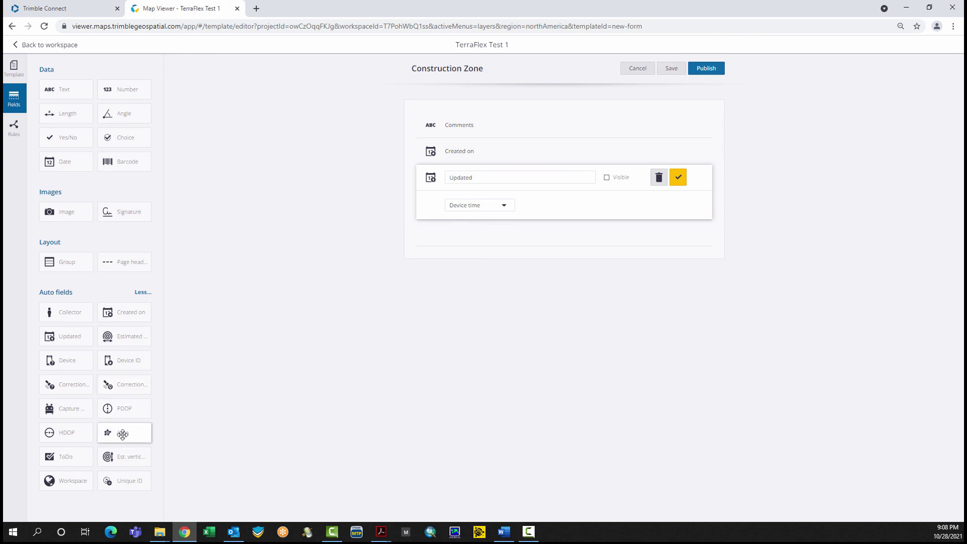
drag(123, 435, 458, 245)
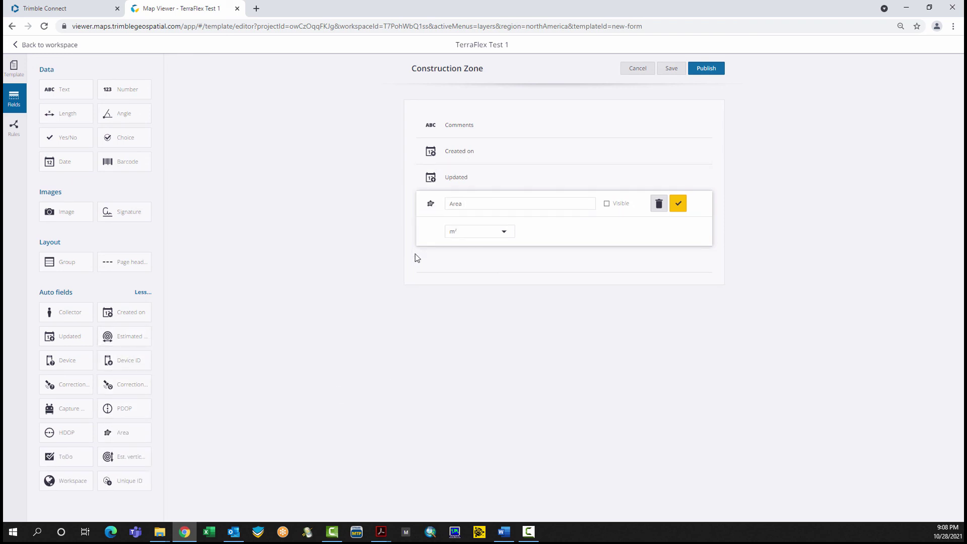
click(703, 72)
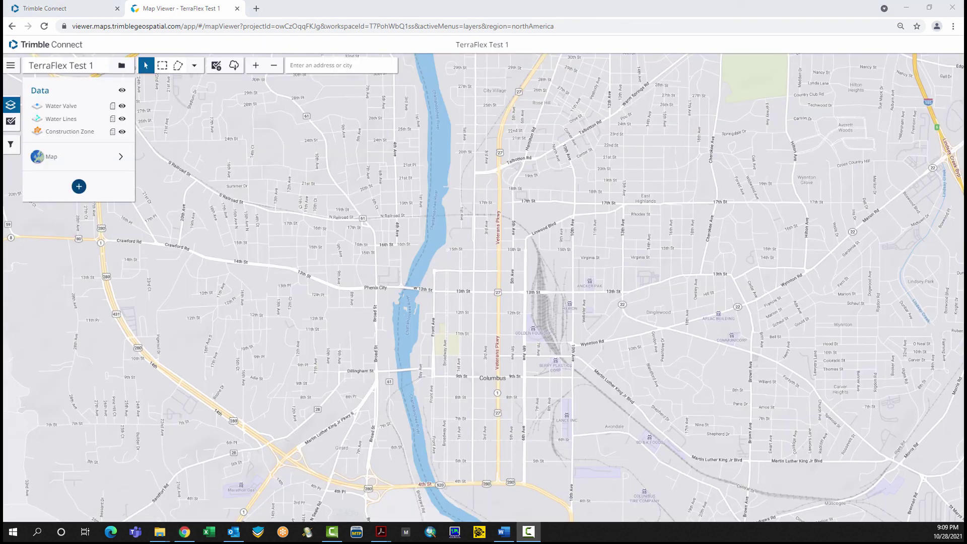